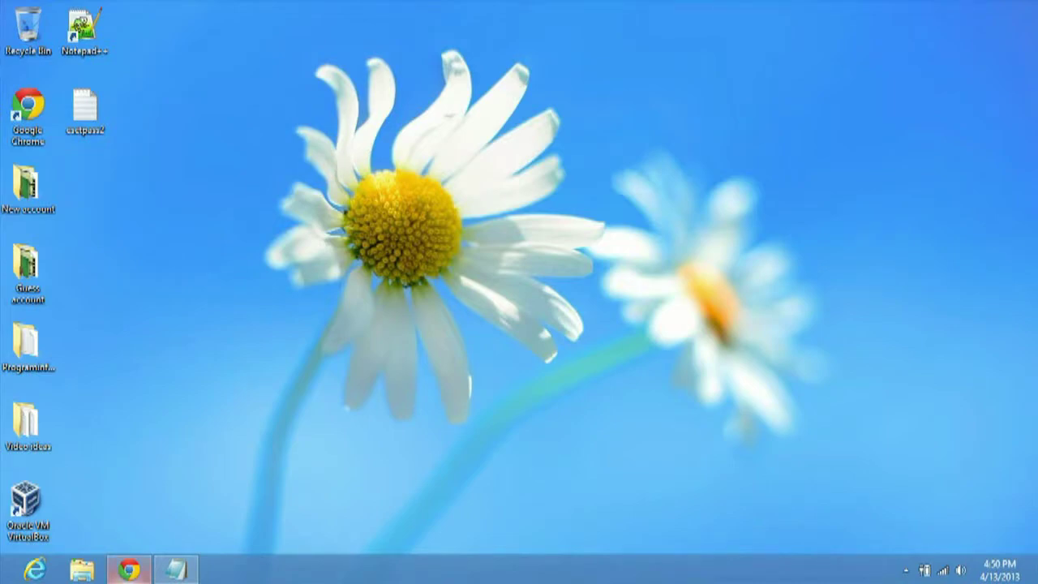
- Switch to Chrome and download the live installer for already purchased ESET Smart Security from the Download for Home page
{"action": "left_click", "coordinate": [129, 569]}
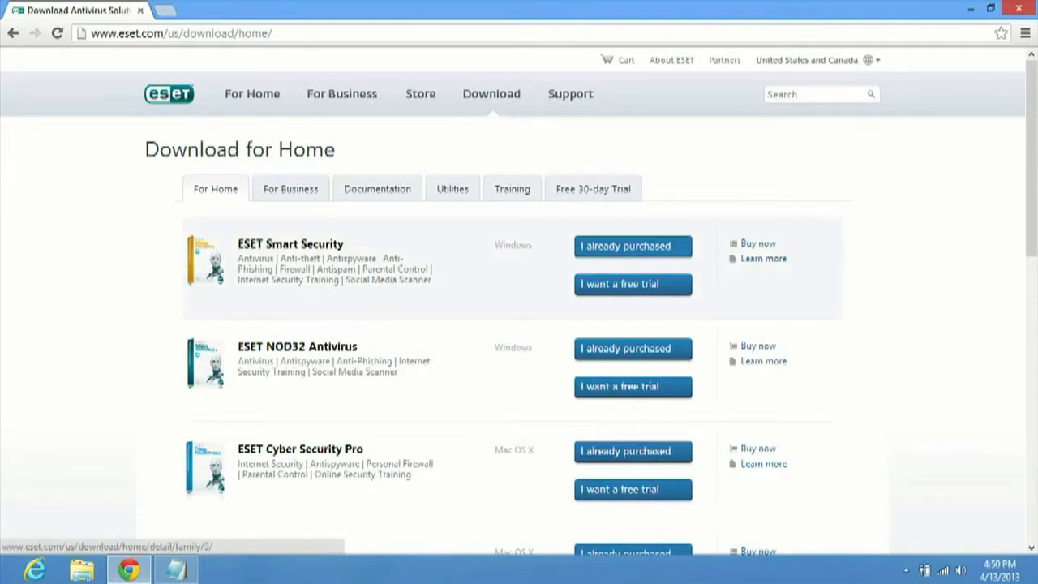
{"action": "left_click", "coordinate": [633, 245]}
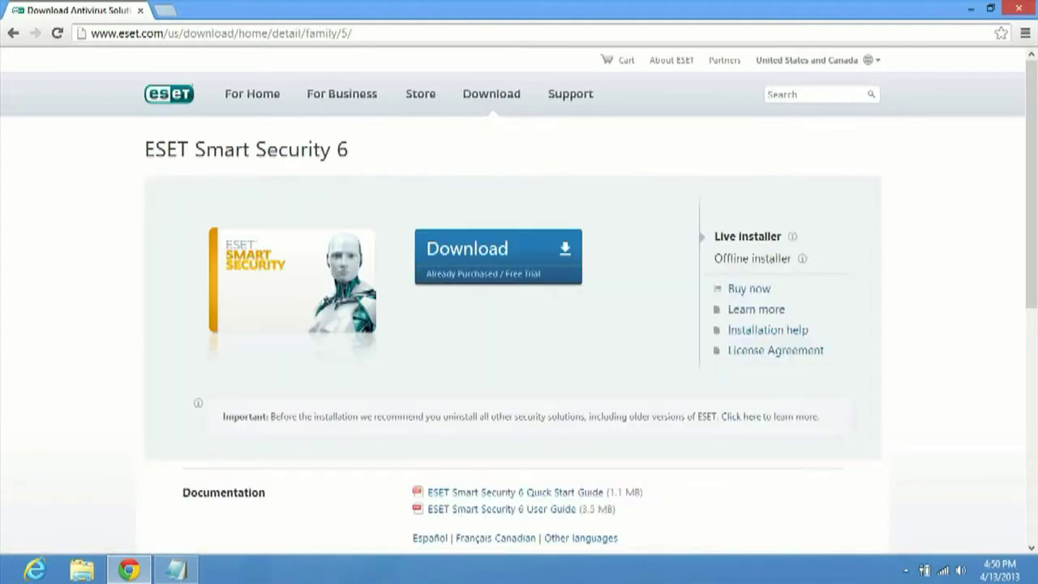
{"action": "left_click", "coordinate": [499, 256]}
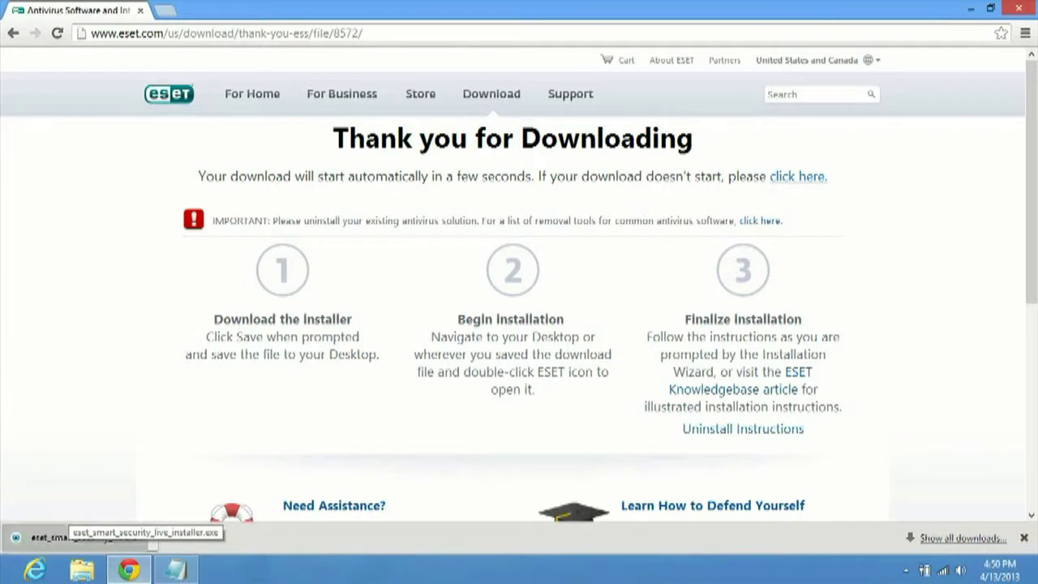
- Start the installation from the downloaded eset_smart_security_live_installer.exe and accept the End-User License Agreement
{"action": "left_click", "coordinate": [73, 537]}
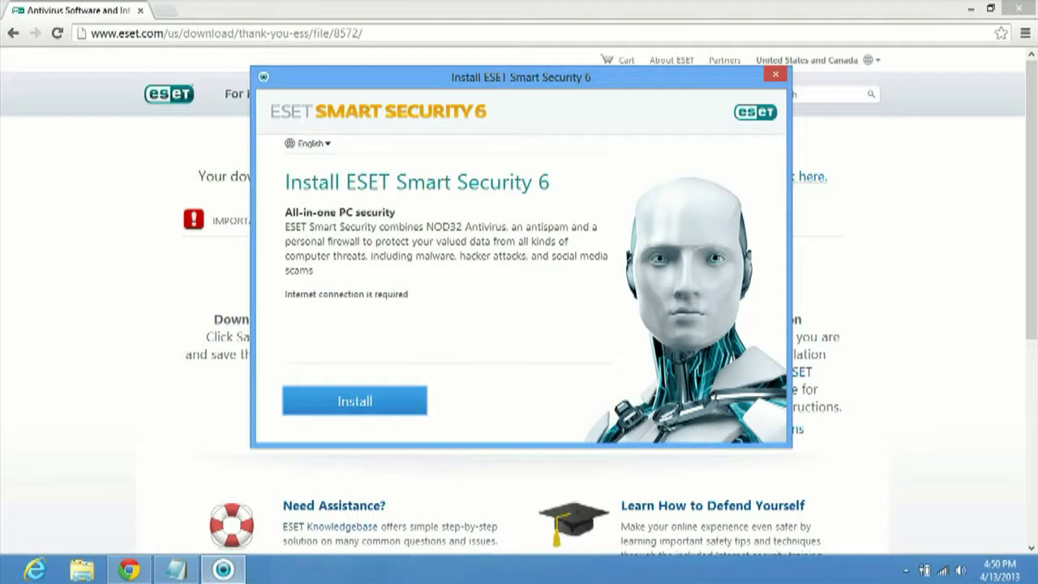
{"action": "key", "text": "Return"}
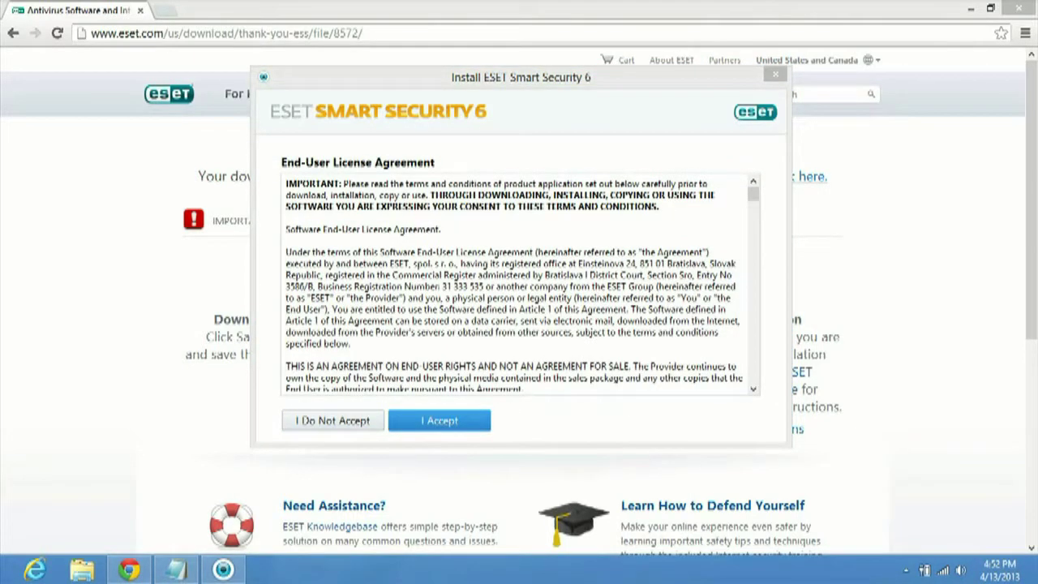
{"action": "scroll", "coordinate": [514, 284], "scroll_direction": "down", "scroll_amount": 18}
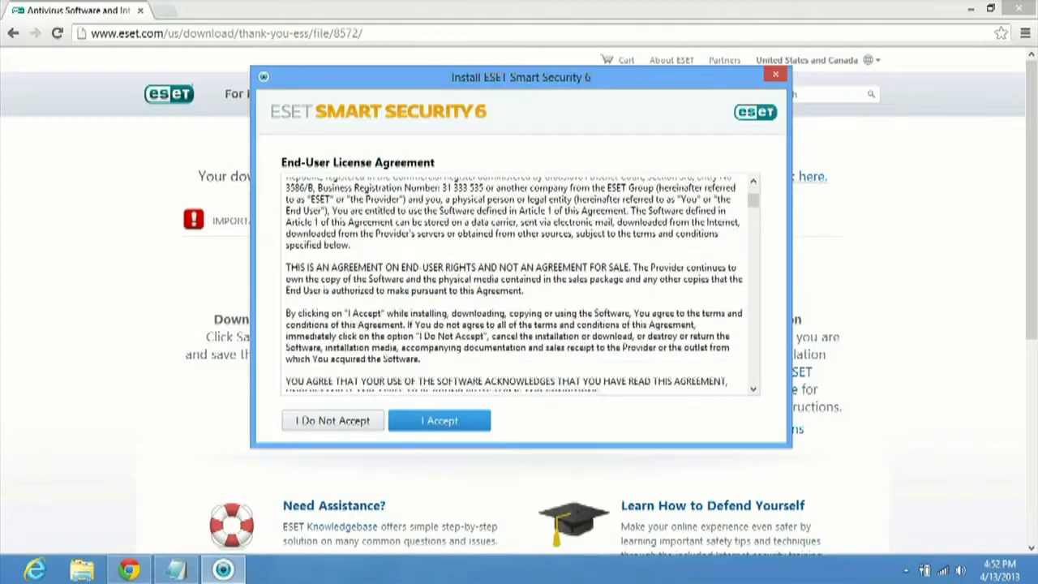
{"action": "scroll", "coordinate": [515, 284], "scroll_direction": "down", "scroll_amount": 20}
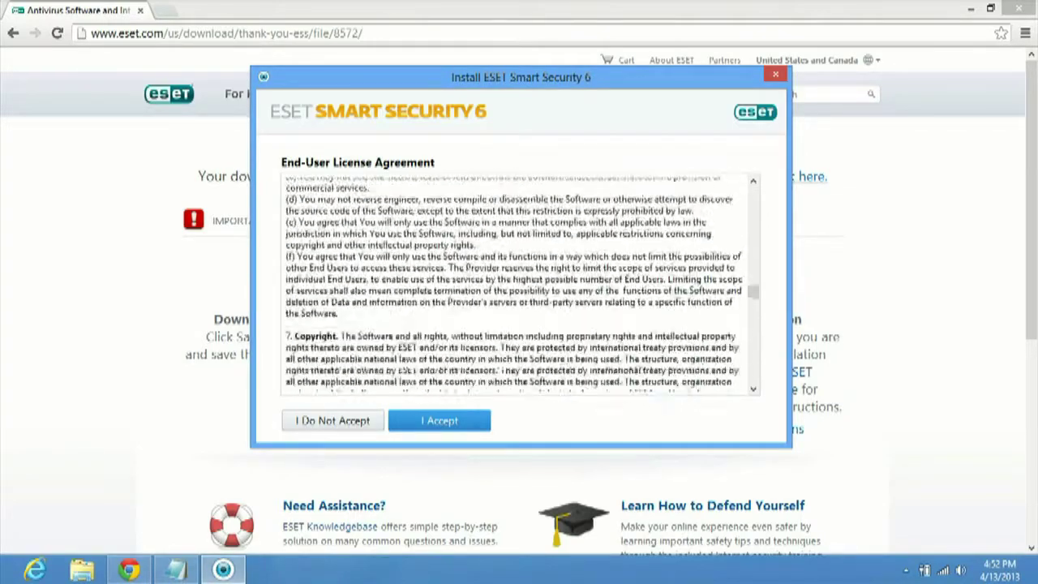
{"action": "scroll", "coordinate": [514, 284], "scroll_direction": "down", "scroll_amount": 15}
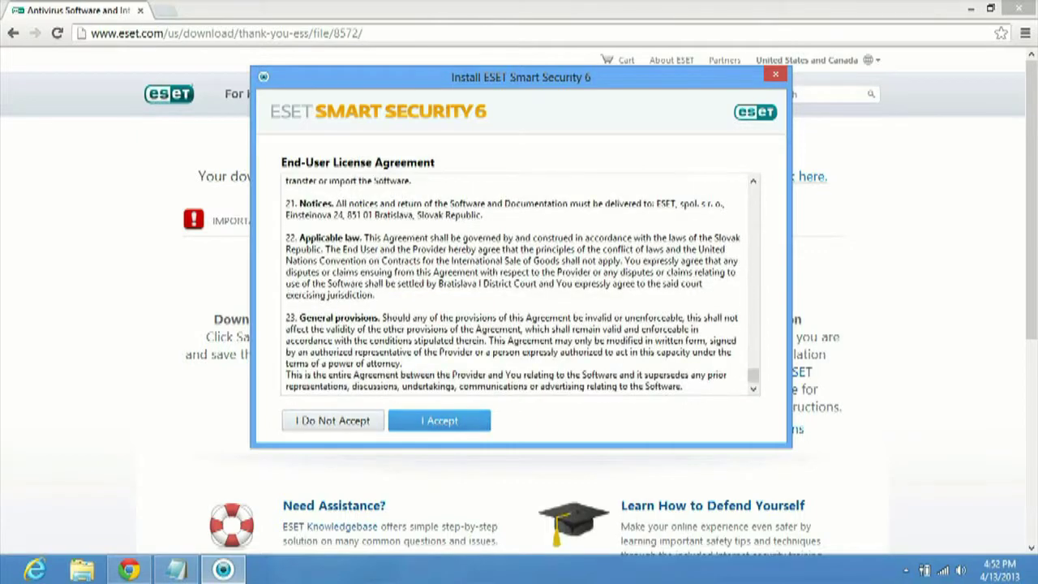
{"action": "key", "text": "Return"}
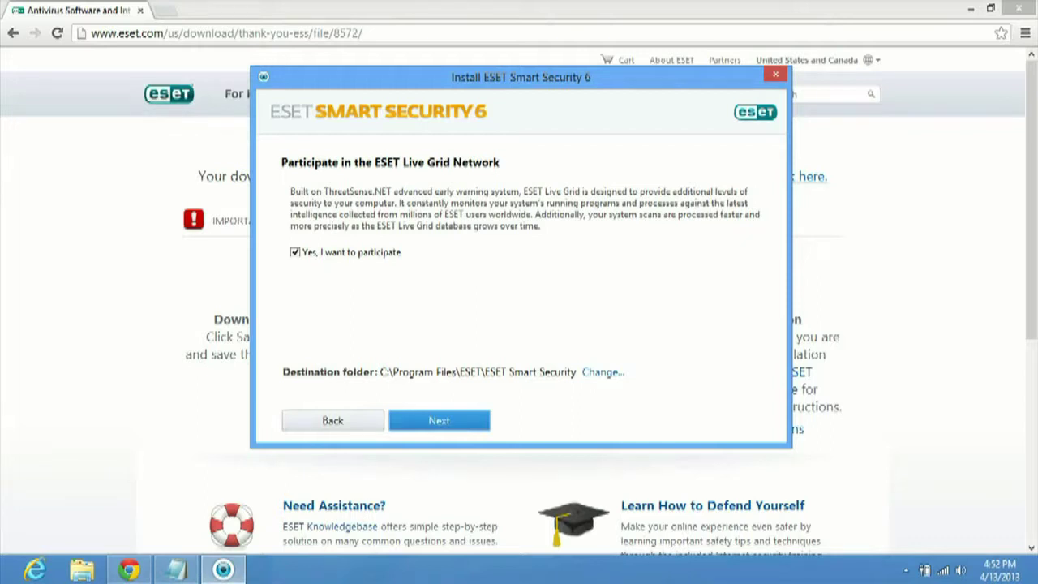
- Keep ESET Live Grid participation, enable detection of potentially unwanted applications, and complete the installation
{"action": "key", "text": "Return"}
{"action": "left_click", "coordinate": [295, 240]}
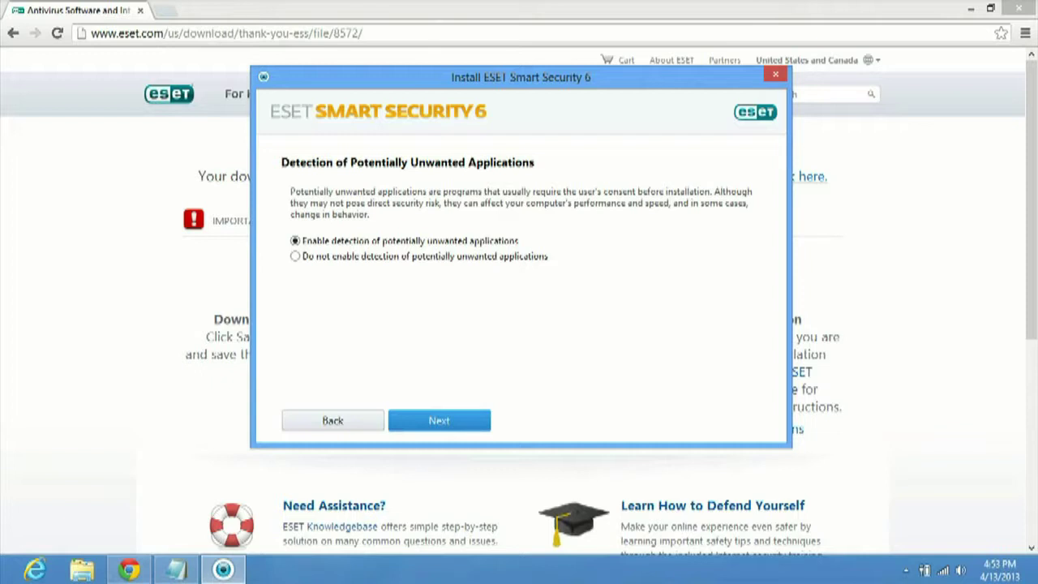
{"action": "left_click", "coordinate": [439, 420]}
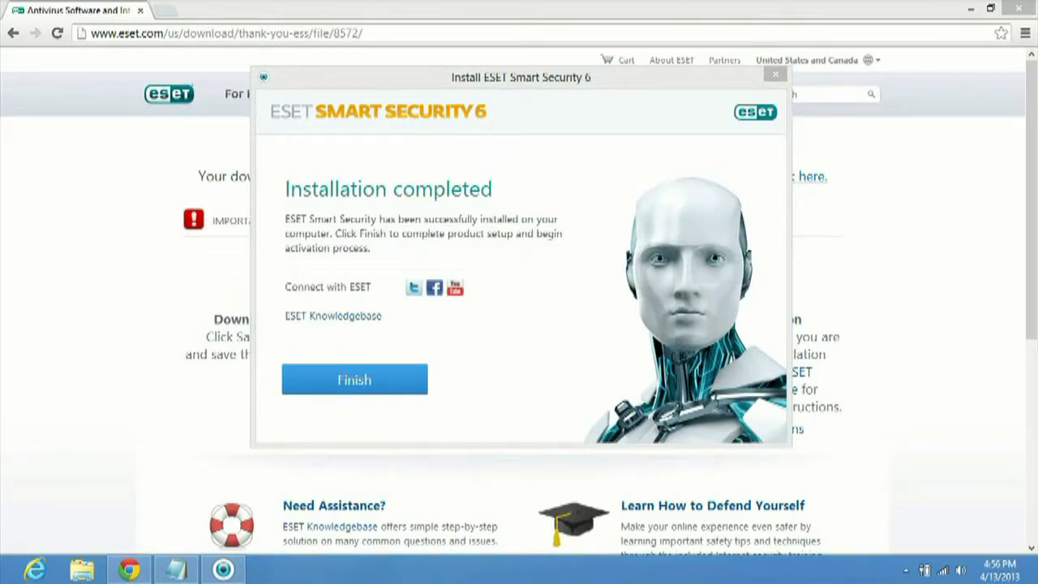
{"action": "left_click", "coordinate": [355, 380]}
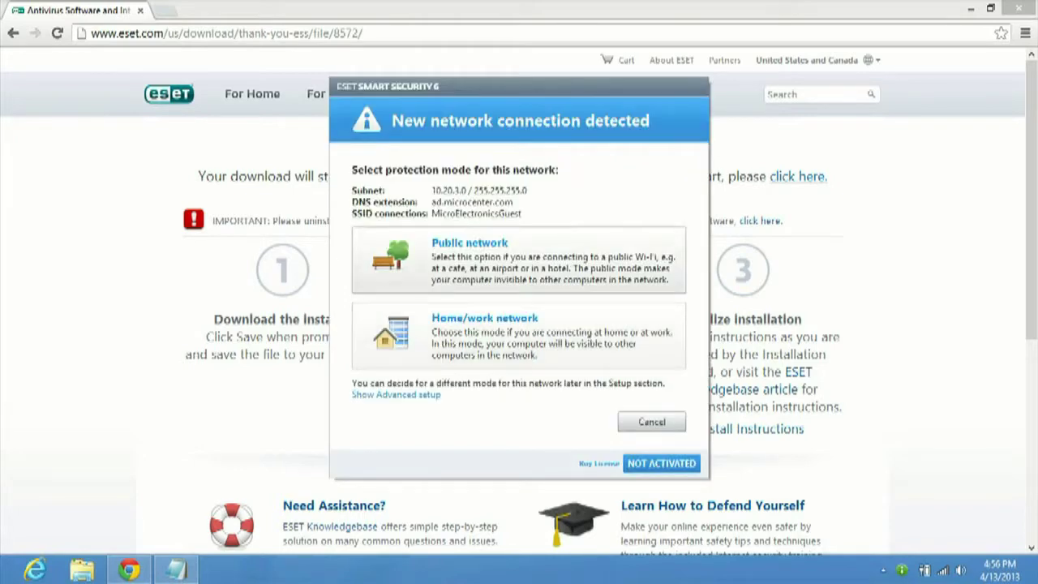
{"action": "left_click_drag", "start_coordinate": [520, 86], "coordinate": [530, 54]}
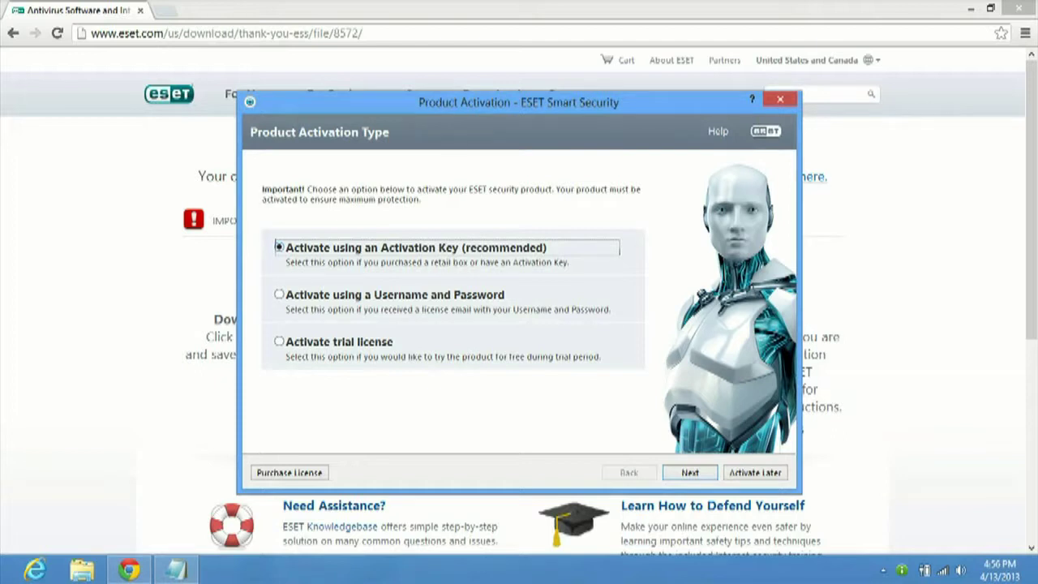
- Choose to activate the product using a Username and Password and continue to the credentials form
{"action": "key", "text": "Down"}
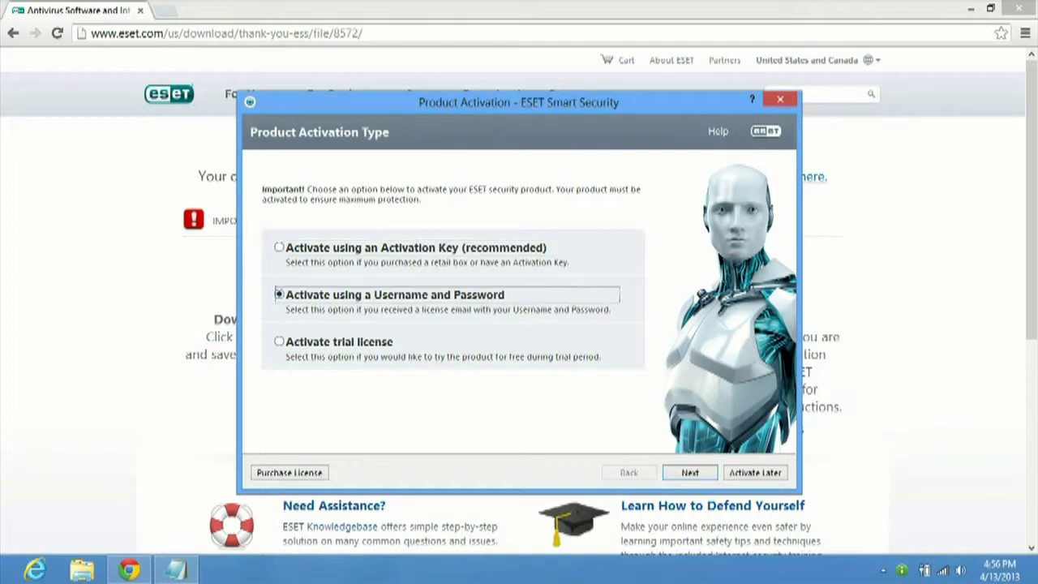
{"action": "key", "text": "Down"}
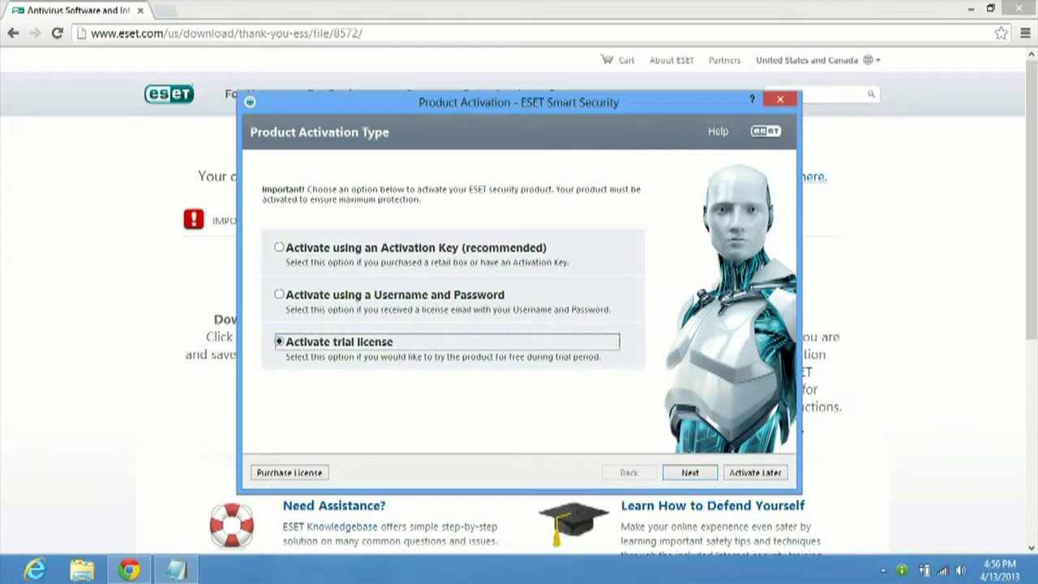
{"action": "key", "text": "Up"}
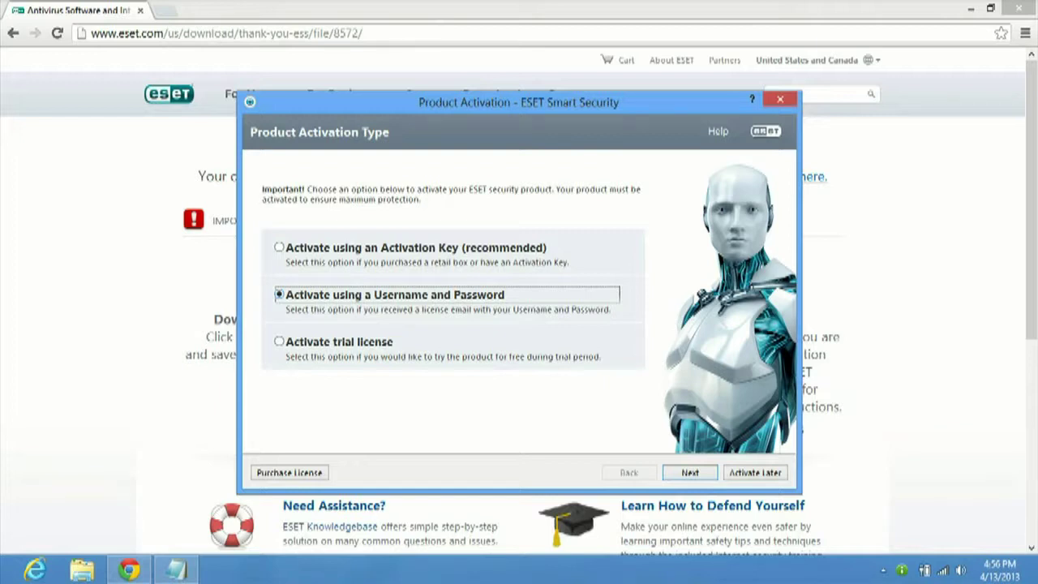
{"action": "left_click", "coordinate": [279, 247]}
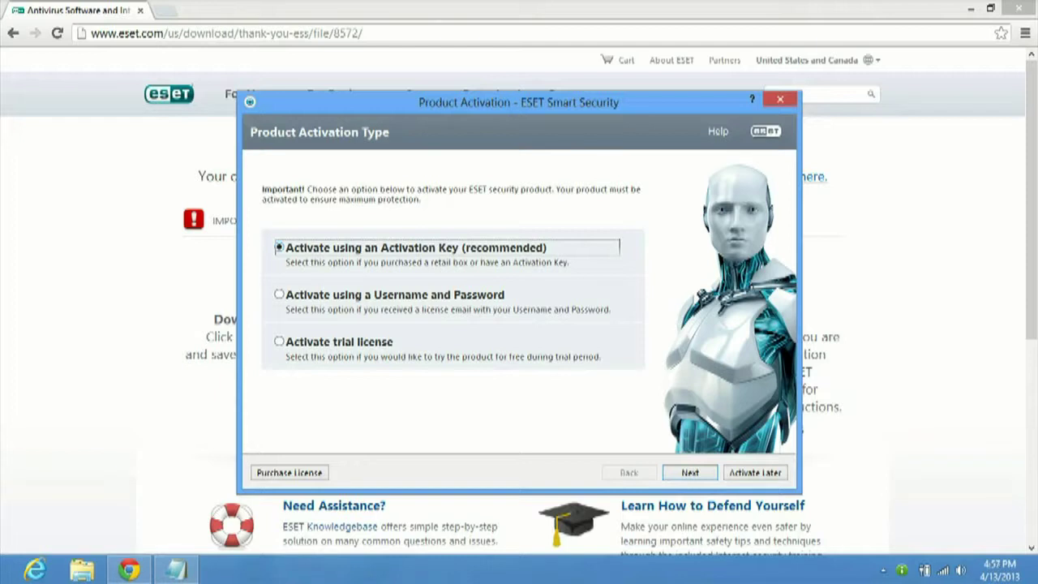
{"action": "left_click", "coordinate": [279, 295]}
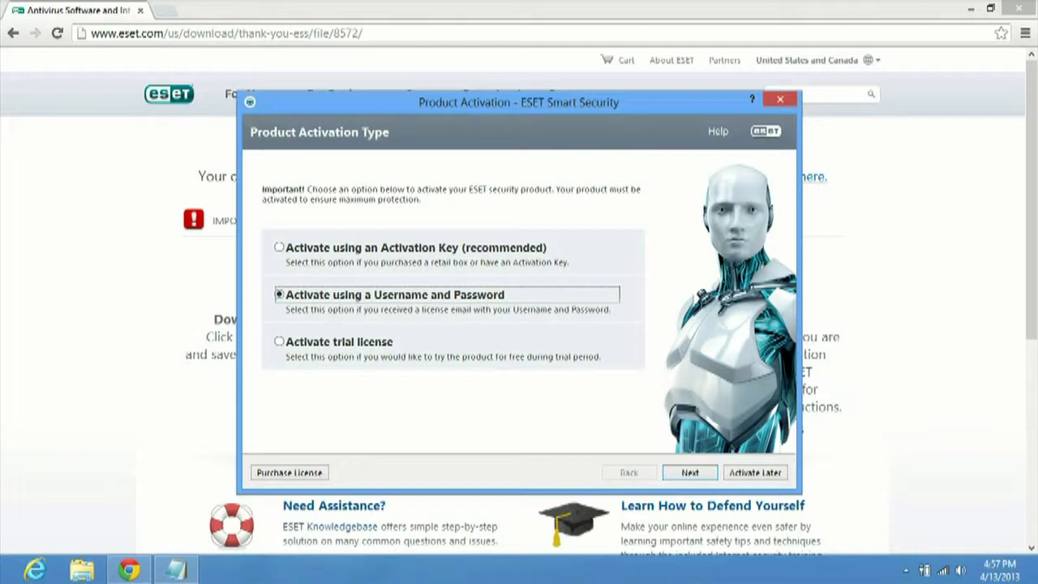
{"action": "key", "text": "Return"}
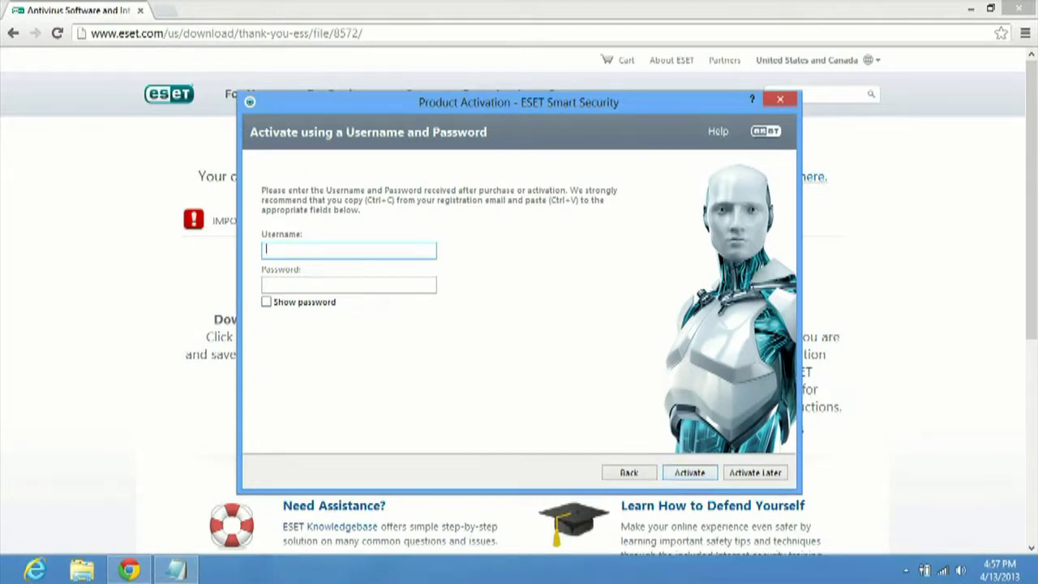
- Copy the license username from the esetpass2 file in Notepad into the activation form's Username field
{"action": "left_click_drag", "start_coordinate": [518, 102], "coordinate": [758, 18]}
{"action": "left_click", "coordinate": [176, 570]}
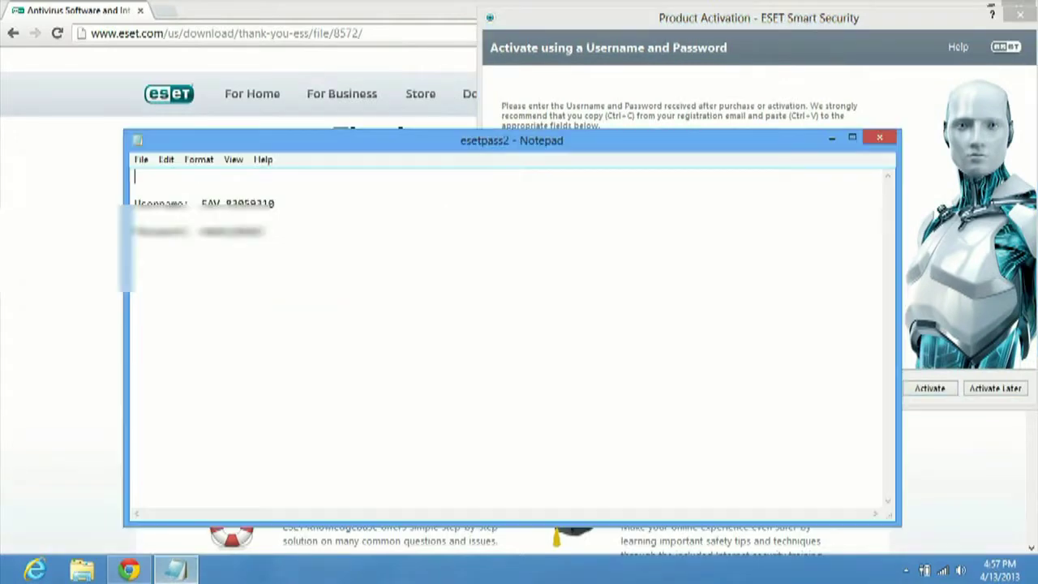
{"action": "left_click_drag", "start_coordinate": [511, 140], "coordinate": [388, 176]}
{"action": "left_click_drag", "start_coordinate": [153, 240], "coordinate": [78, 240]}
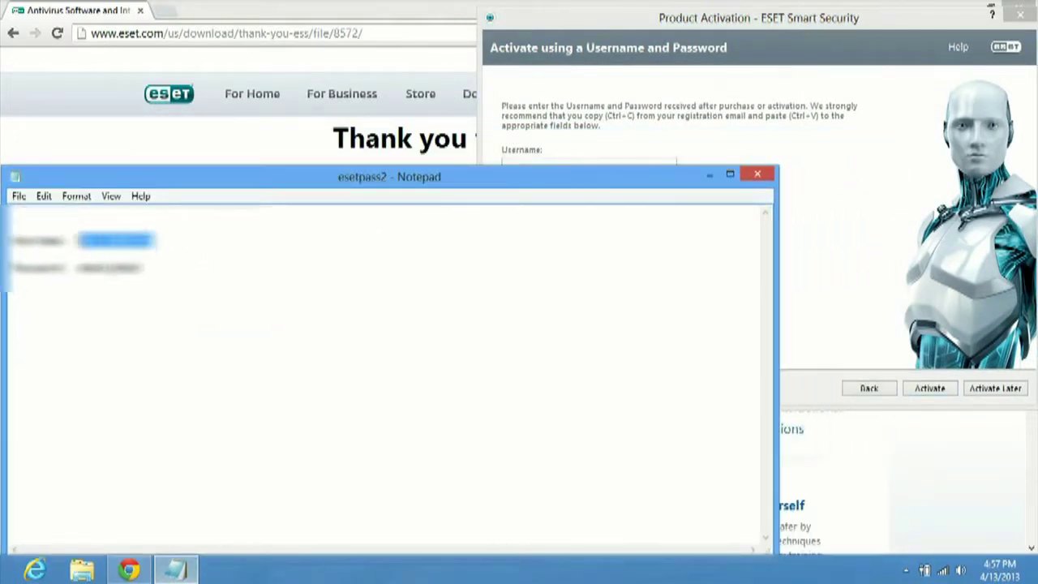
{"action": "key", "text": "ctrl+c"}
{"action": "key", "text": "alt+Tab"}
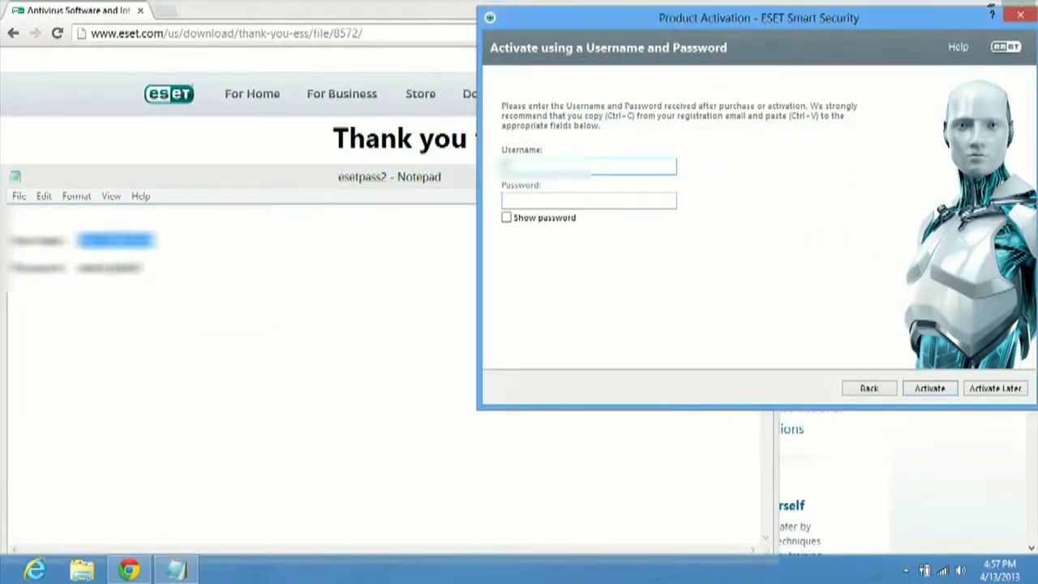
{"action": "key", "text": "ctrl+v"}
- Copy the license password from the esetpass2 file into the Password field and submit the activation
{"action": "key", "text": "alt+Tab"}
{"action": "left_click_drag", "start_coordinate": [142, 268], "coordinate": [78, 268]}
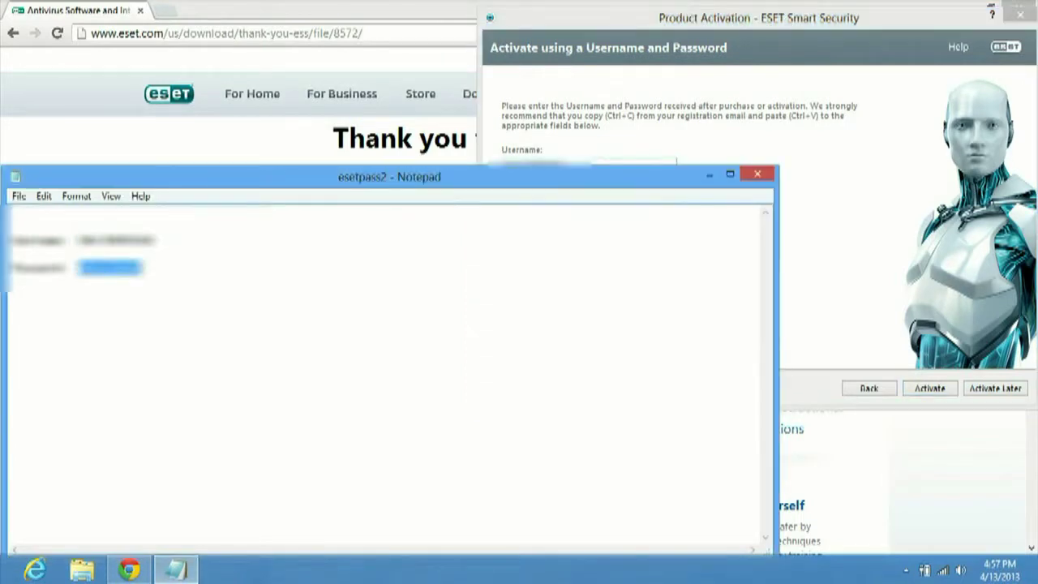
{"action": "key", "text": "alt+Tab"}
{"action": "left_click", "coordinate": [507, 200]}
{"action": "key", "text": "ctrl+v"}
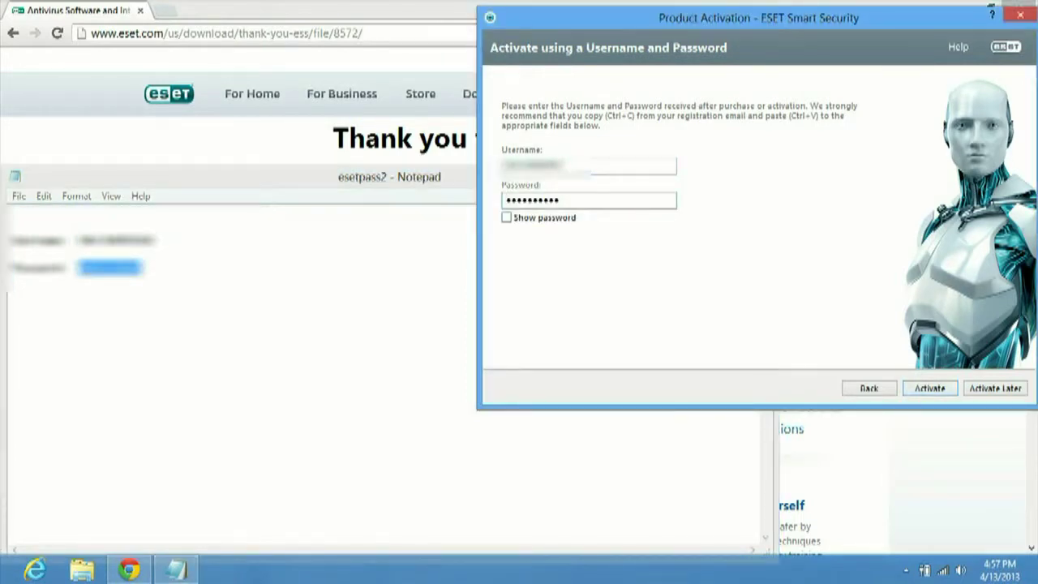
{"action": "key", "text": "Return"}
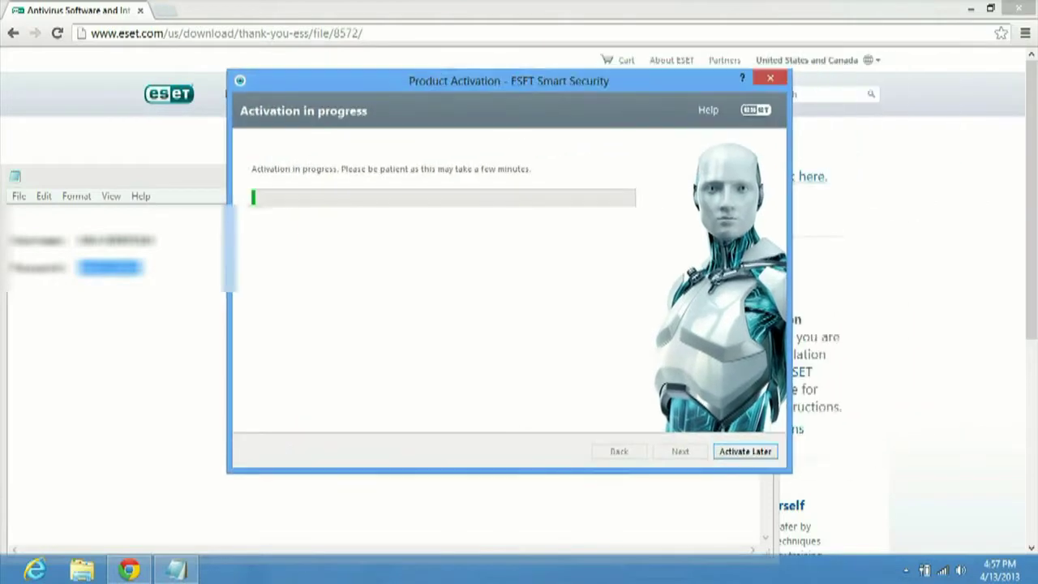
- Minimize the esetpass2 Notepad window and finish the product activation wizard
{"action": "key", "text": "alt+Tab"}
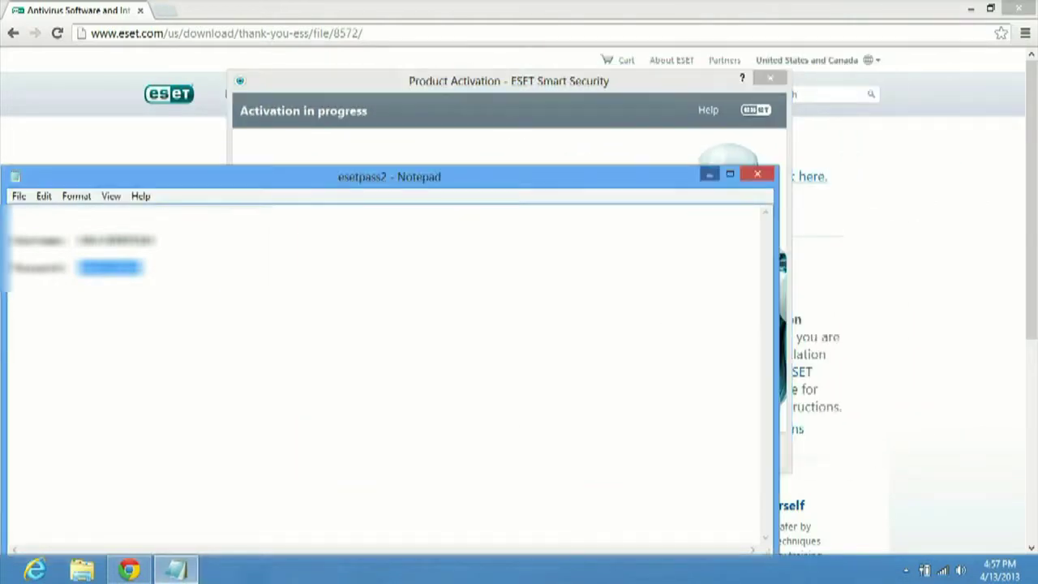
{"action": "left_click", "coordinate": [710, 174]}
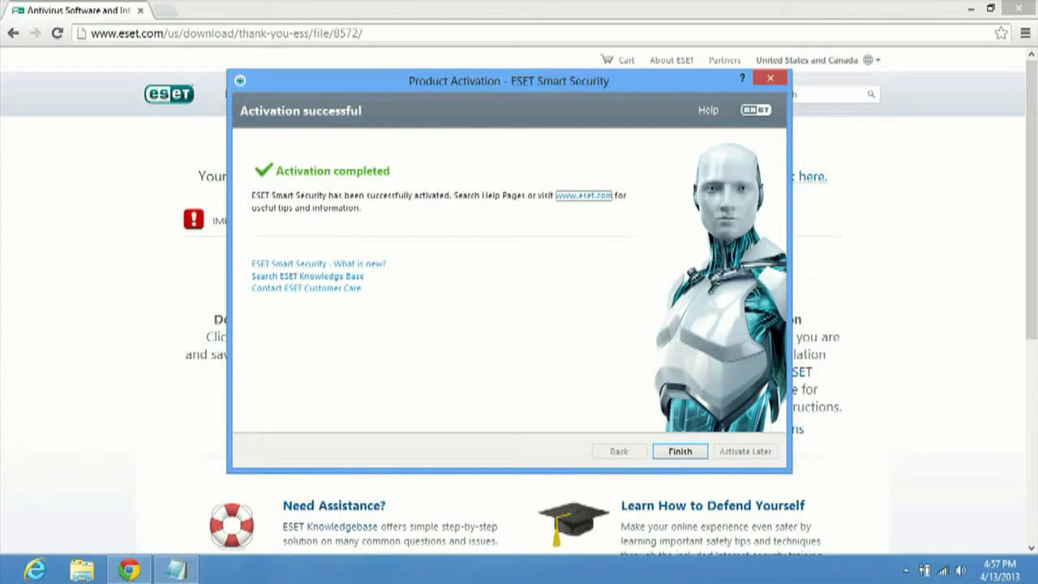
{"action": "key", "text": "Return"}
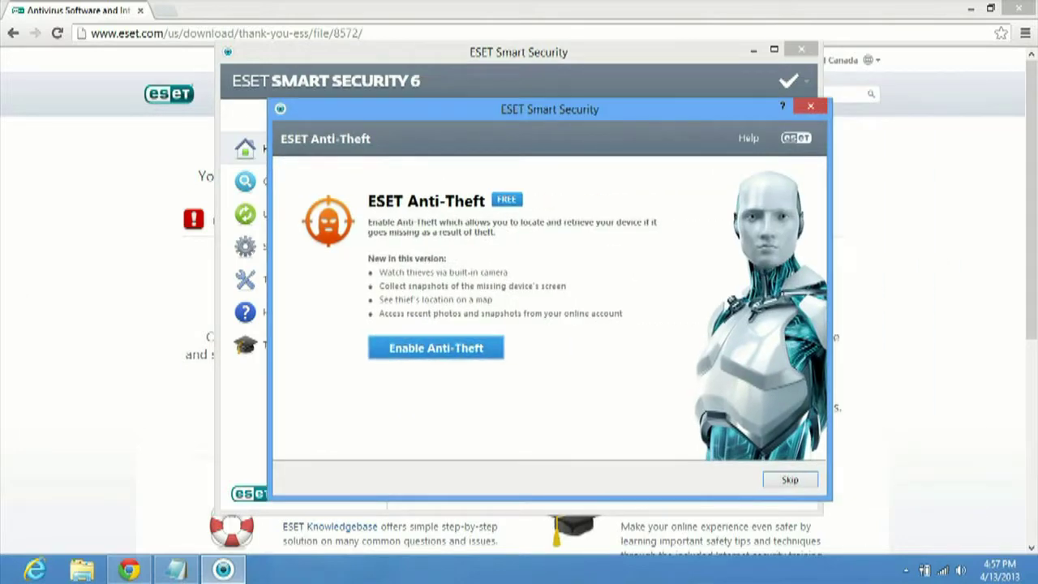
- Skip enabling ESET Anti-Theft and open the progress view of the virus signature database update
{"action": "key", "text": "Escape"}
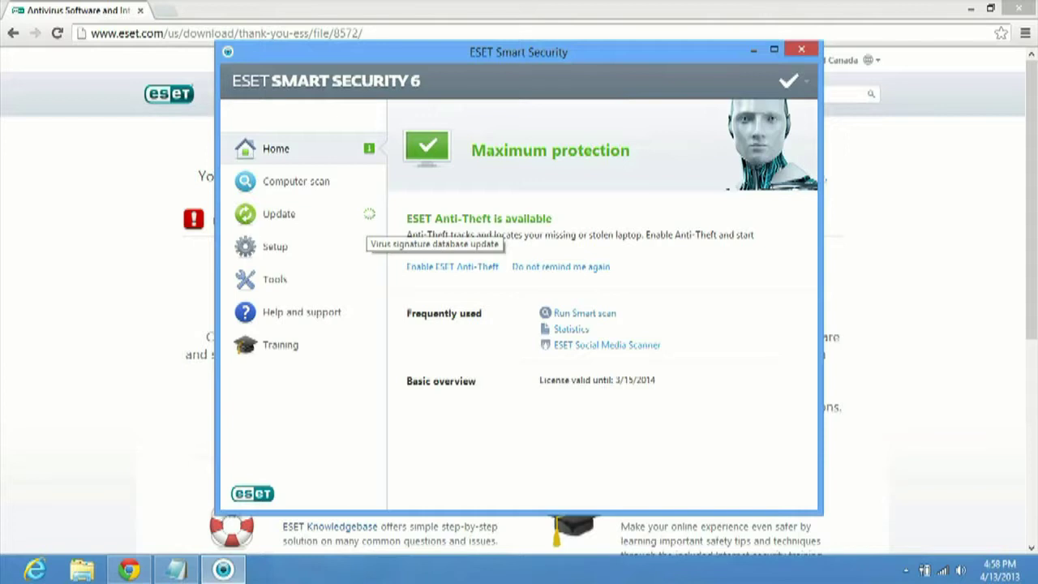
{"action": "left_click", "coordinate": [369, 215]}
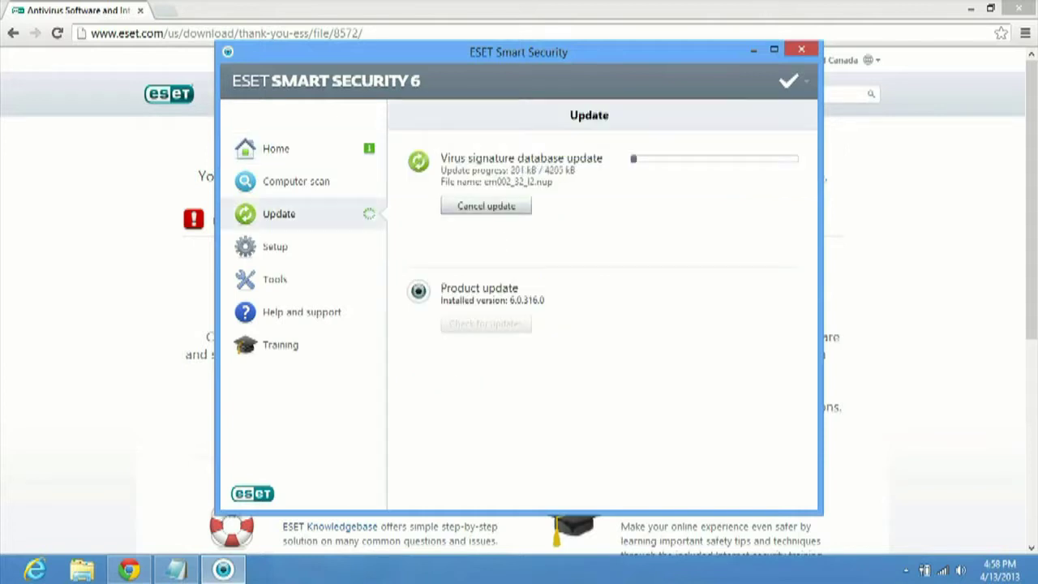